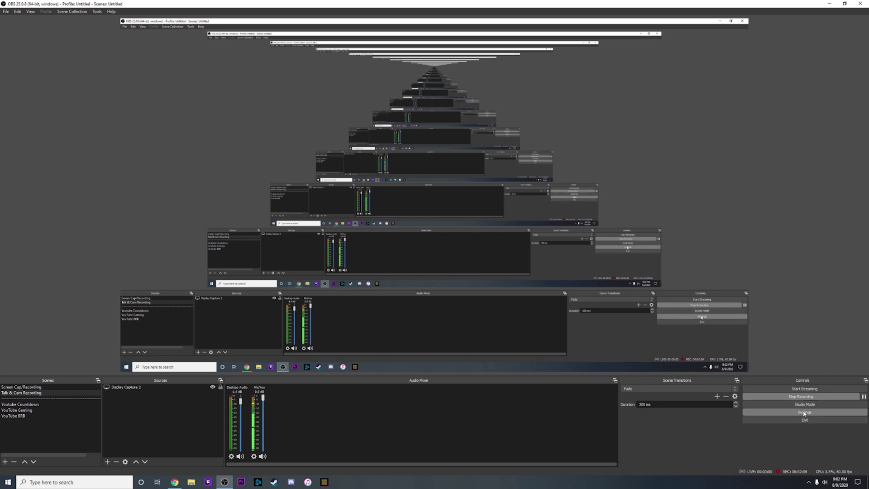
Move the Settings window to the corner, enlarge it, and preview the Rachni theme
drag(439, 114, 253, 14)
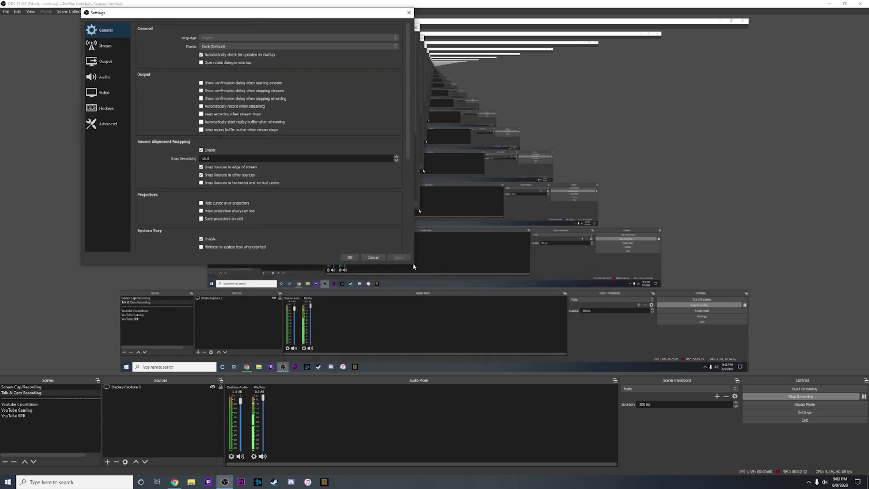
drag(412, 262, 797, 457)
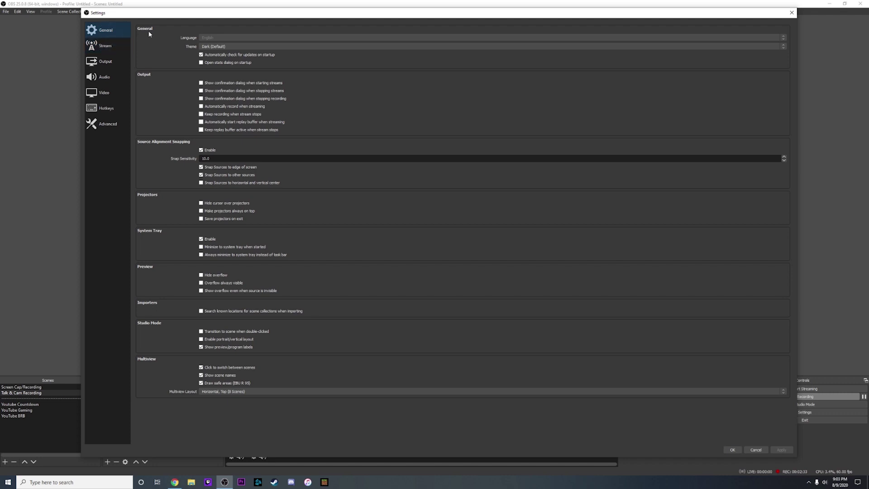
click(222, 47)
click(209, 60)
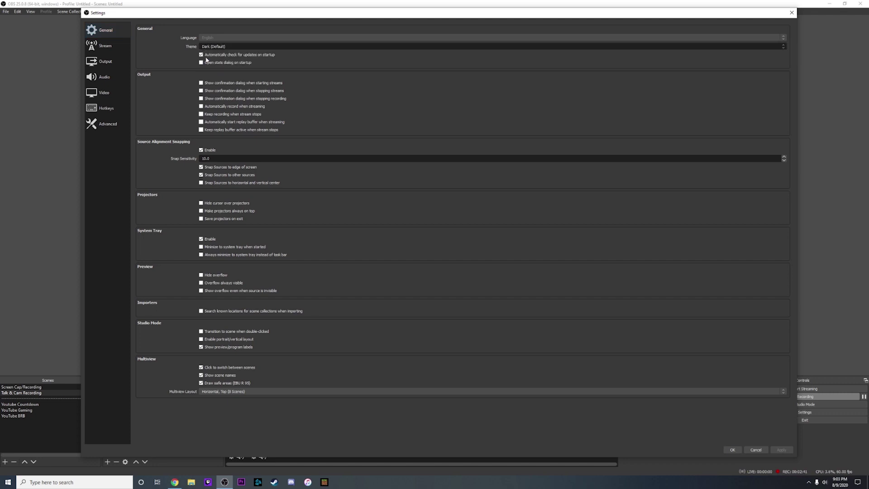
Try the Acri theme, then switch the theme back to Dark (Default)
click(209, 55)
click(213, 56)
click(221, 51)
click(216, 71)
click(215, 48)
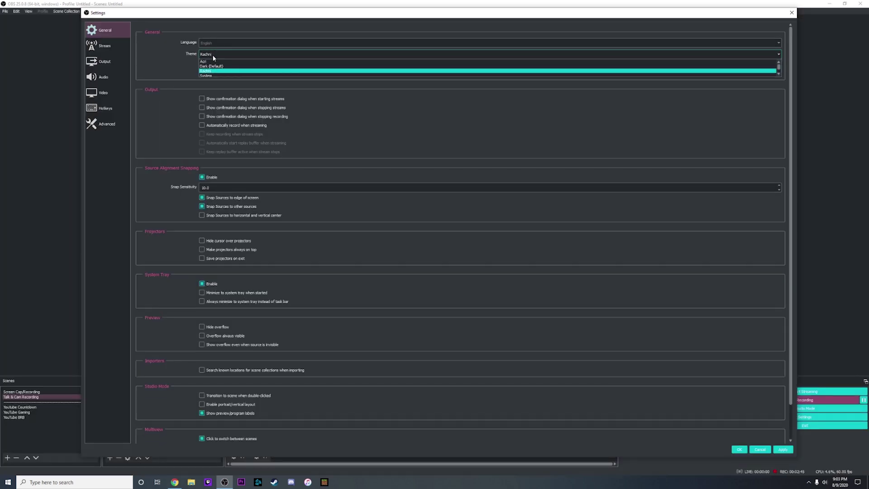
click(210, 64)
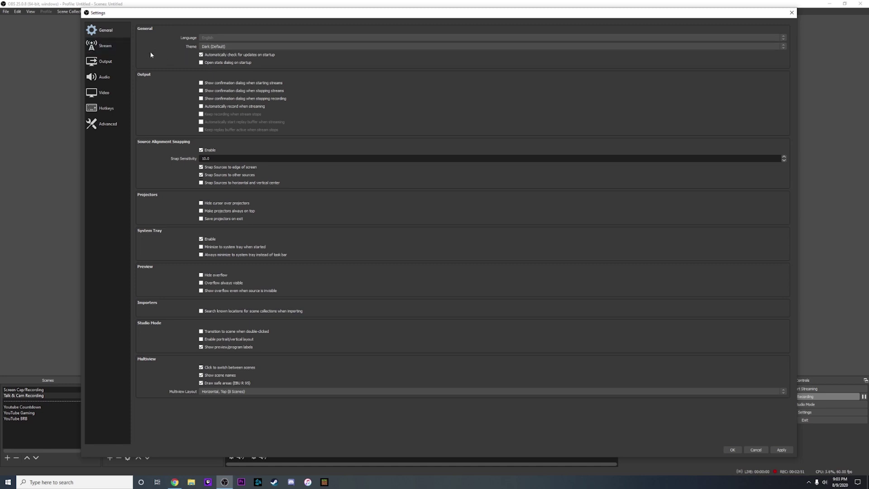
Open the Stream page and keep YouTube / YouTube Gaming as the streaming service
click(101, 50)
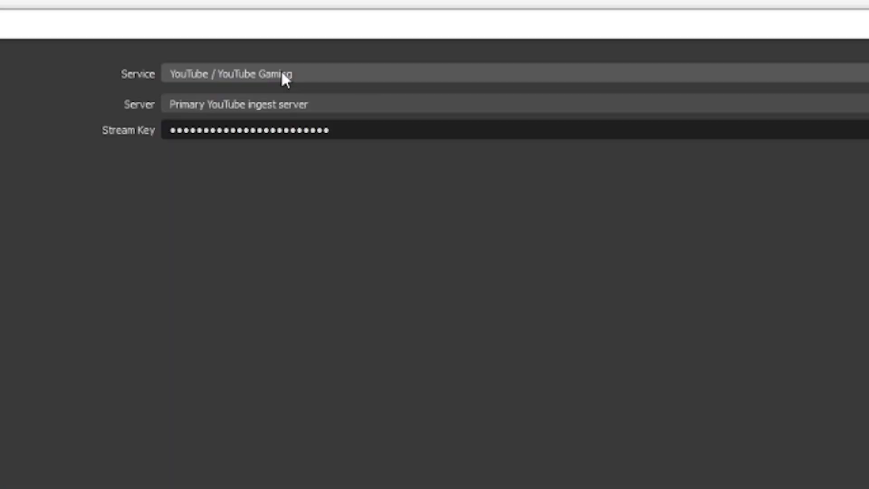
click(239, 32)
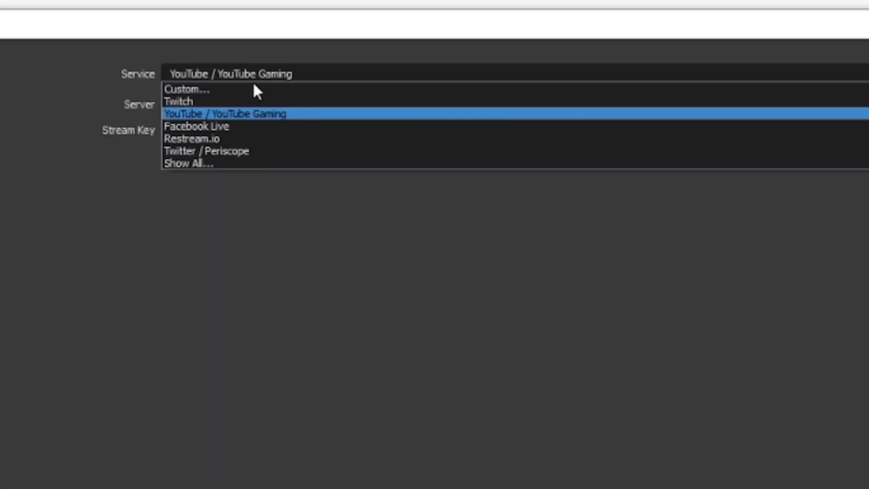
click(193, 114)
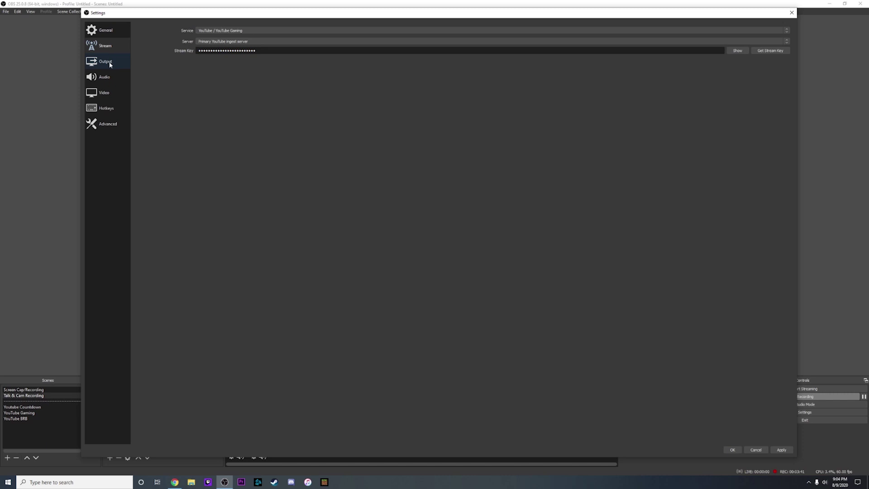
Show the Output page with NVENC H.264, CBR at 6500 Kbps, and keyframe interval 2
click(110, 65)
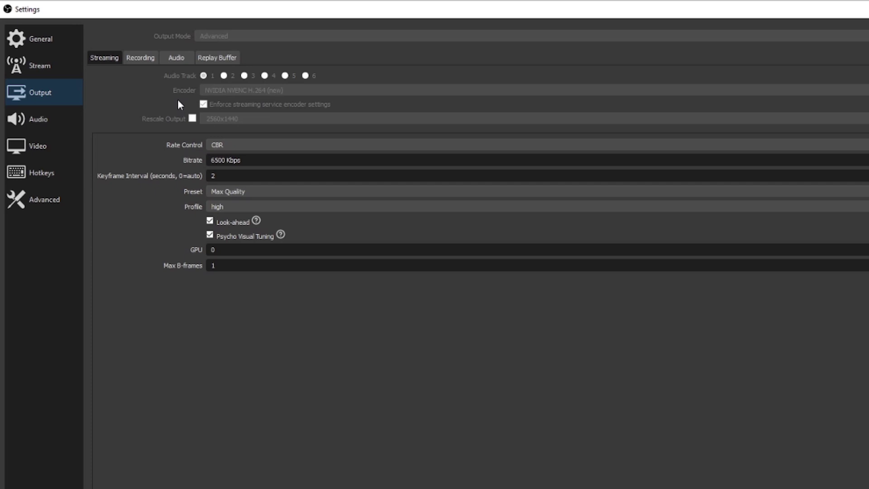
click(221, 143)
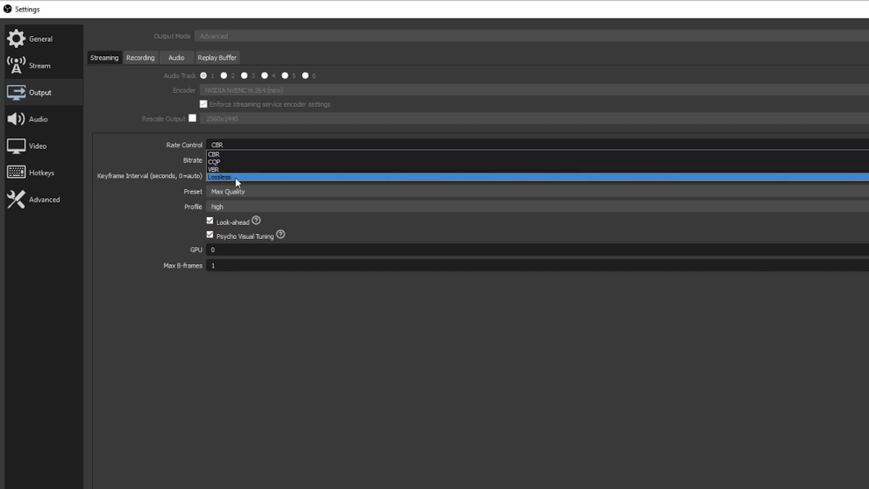
click(217, 154)
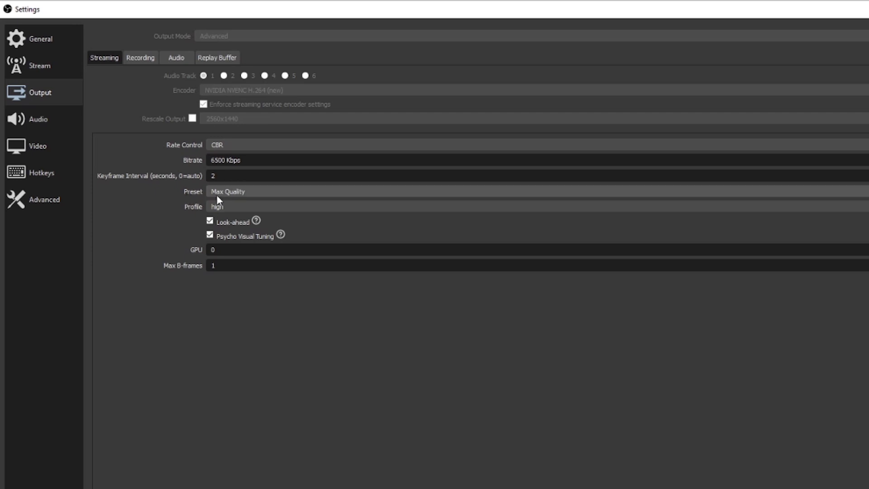
click(232, 192)
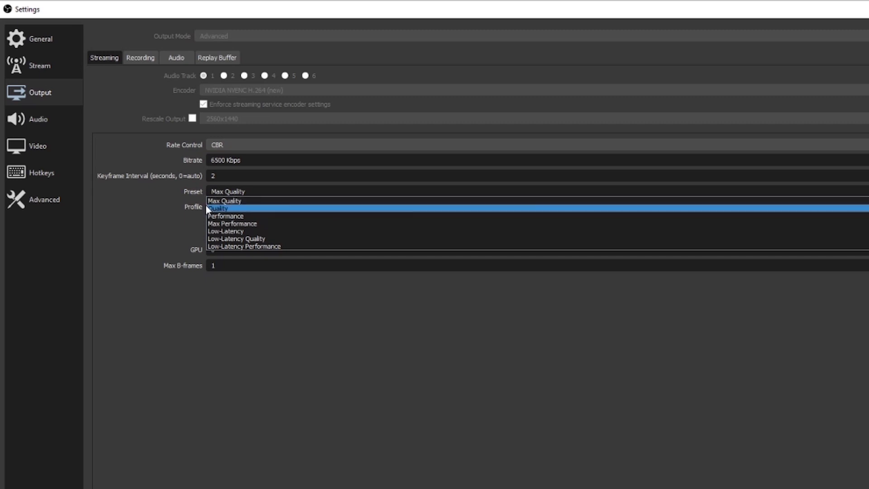
click(242, 191)
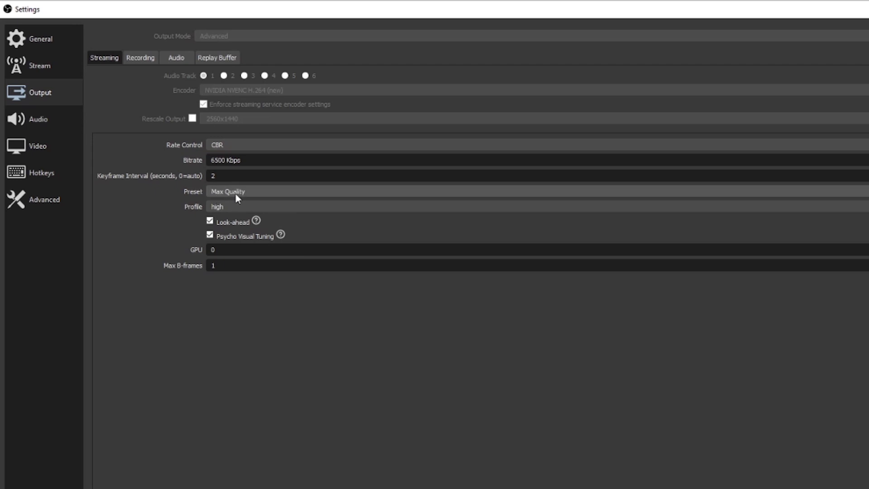
click(223, 209)
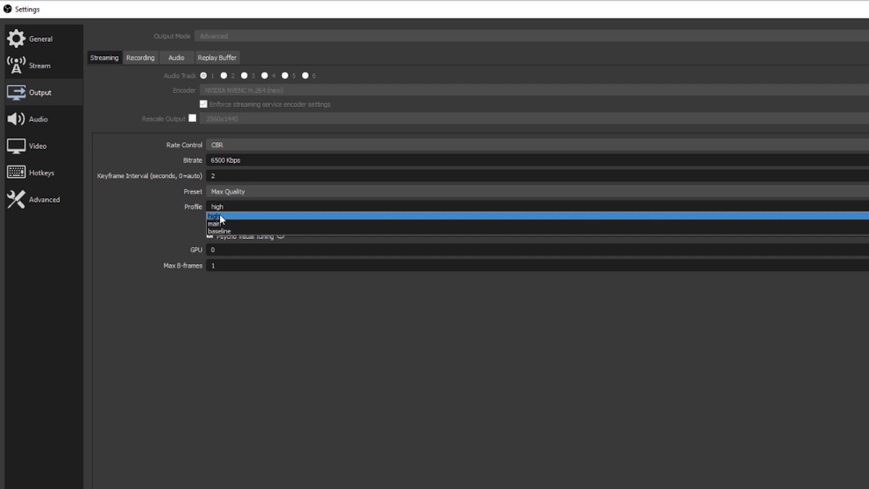
click(170, 202)
mouse_move(261, 240)
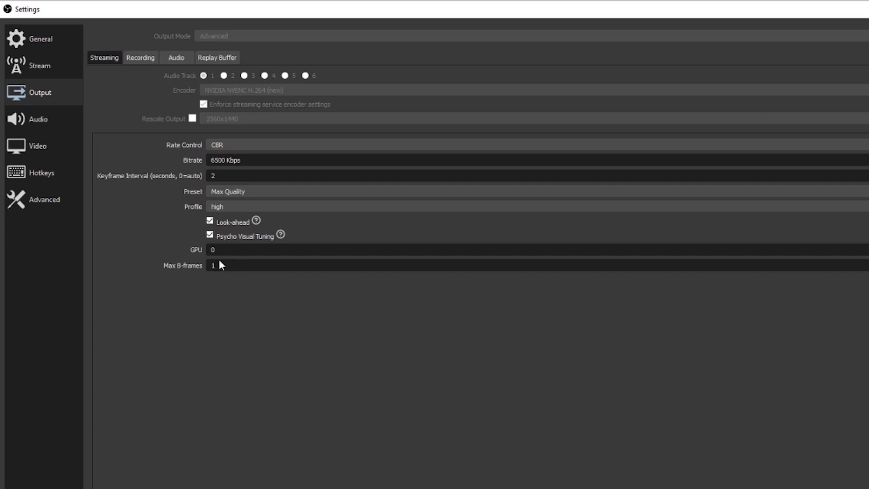
Check the 1920x1080, 60 FPS video settings, apply everything, close Settings, and minimize OBS
click(38, 145)
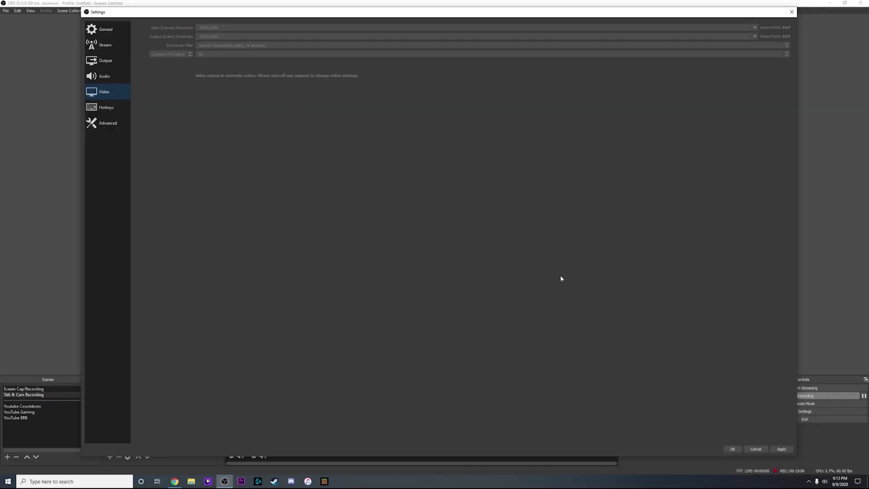
click(779, 447)
click(791, 12)
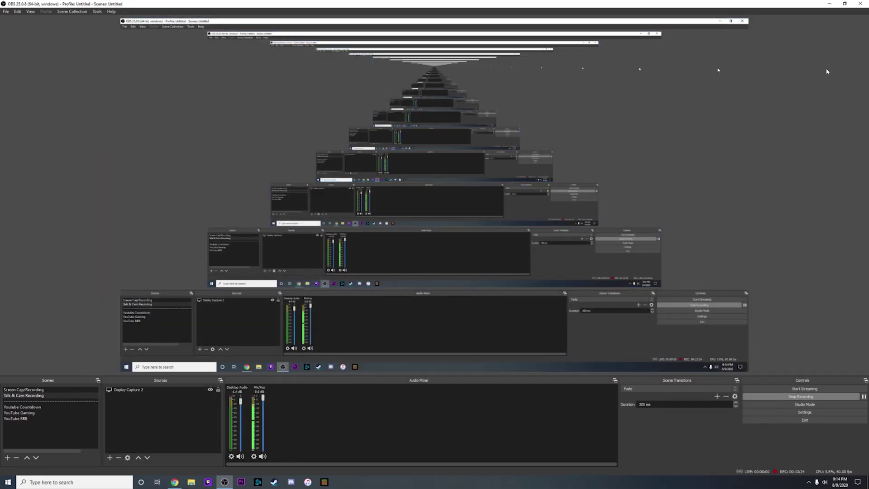
click(830, 9)
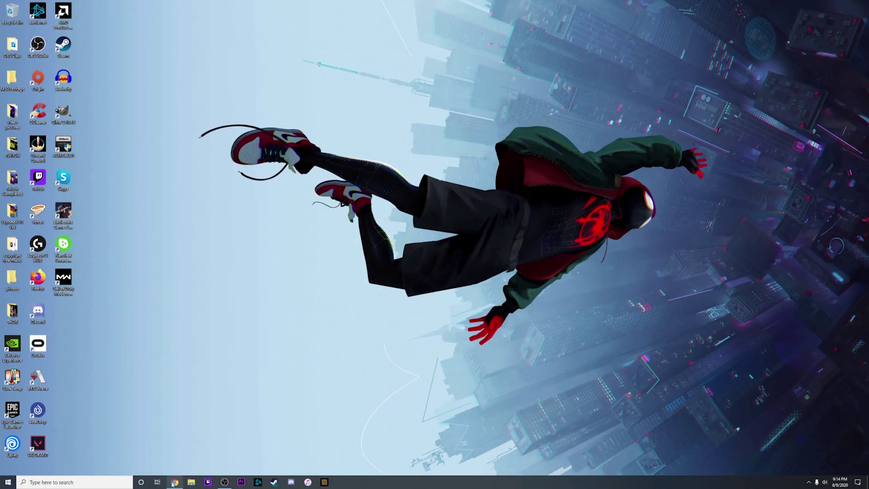
Switch to the YouTube channel in Chrome and choose Go live from the create menu
key(alt+Tab)
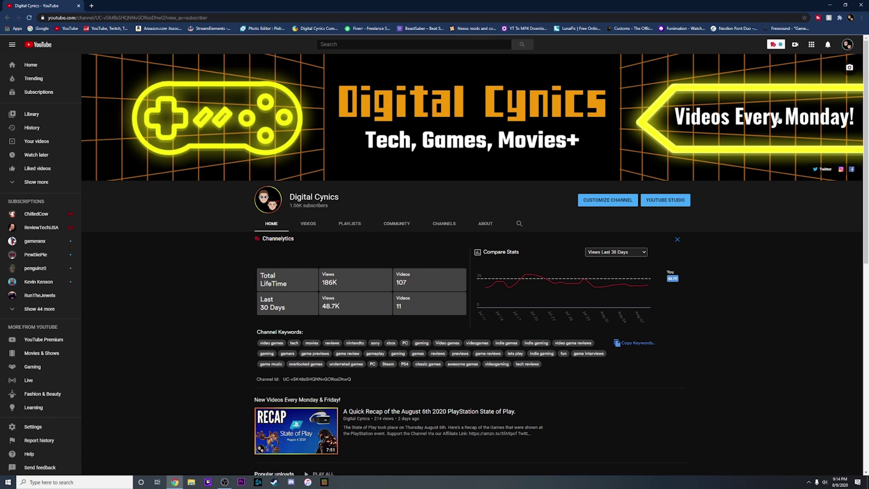
click(794, 46)
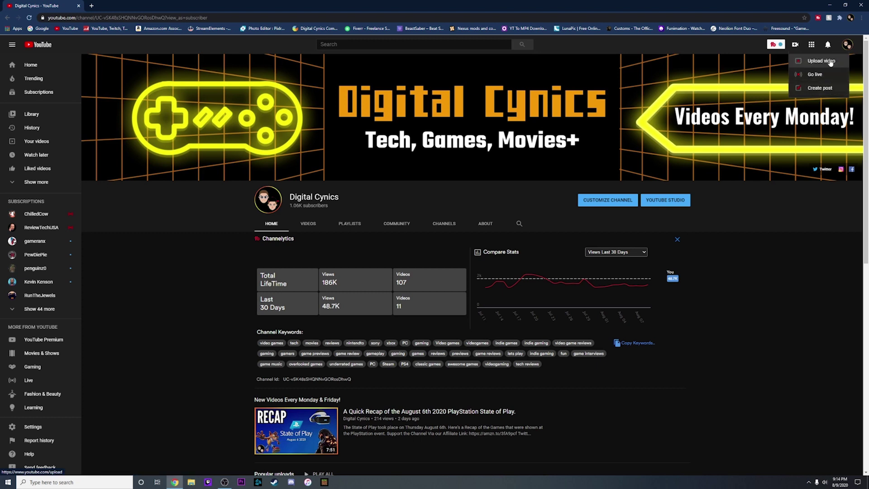
click(806, 75)
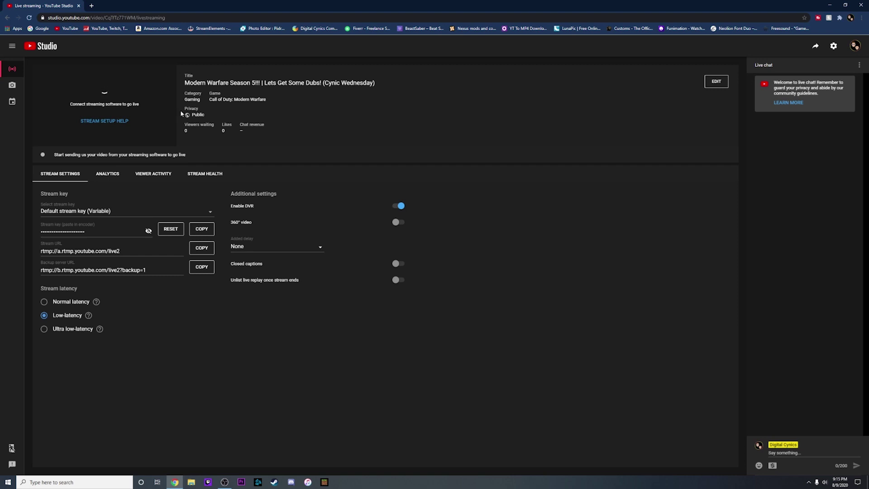
Open the Edit stream dialog for the Modern Warfare Season 5!!! stream
click(714, 82)
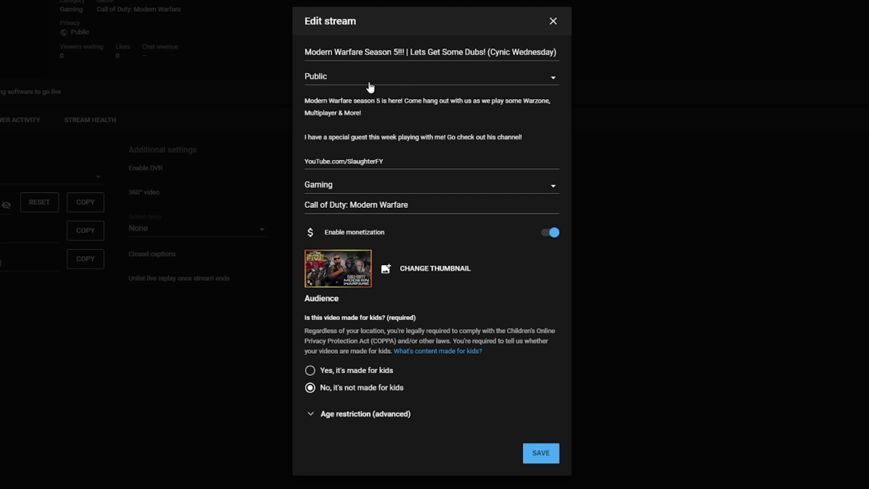
drag(305, 52, 580, 61)
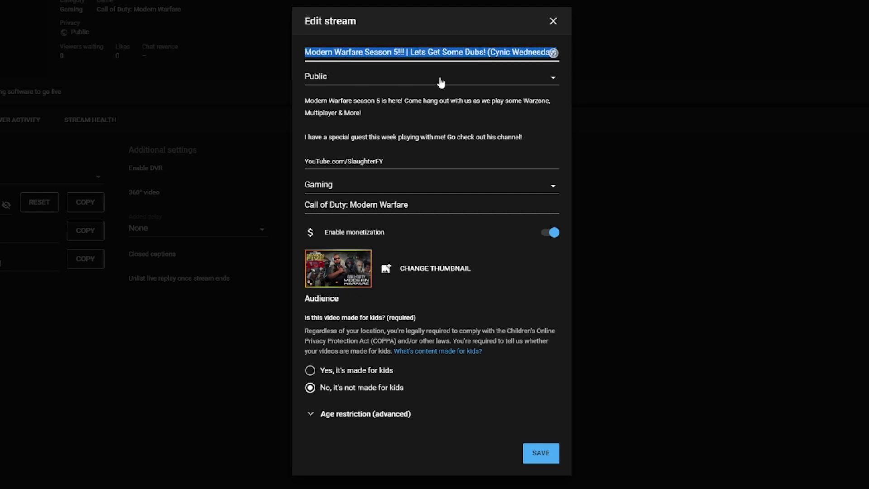
click(336, 83)
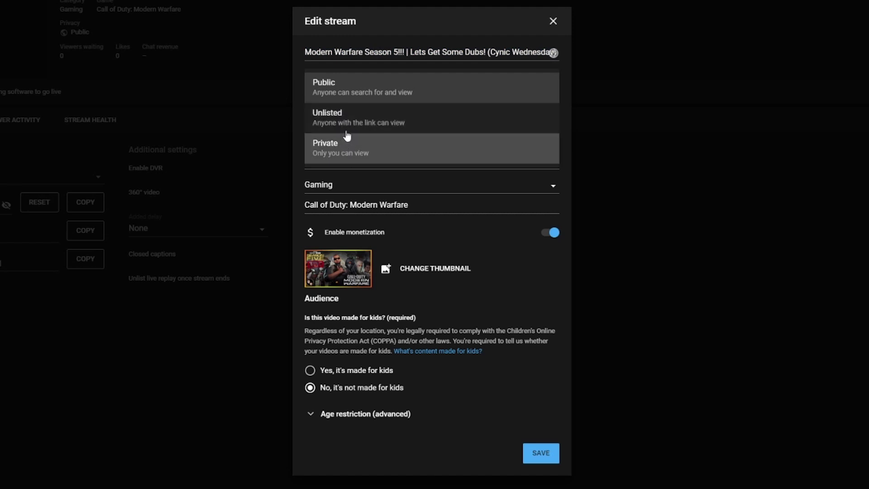
click(348, 92)
drag(393, 161, 302, 96)
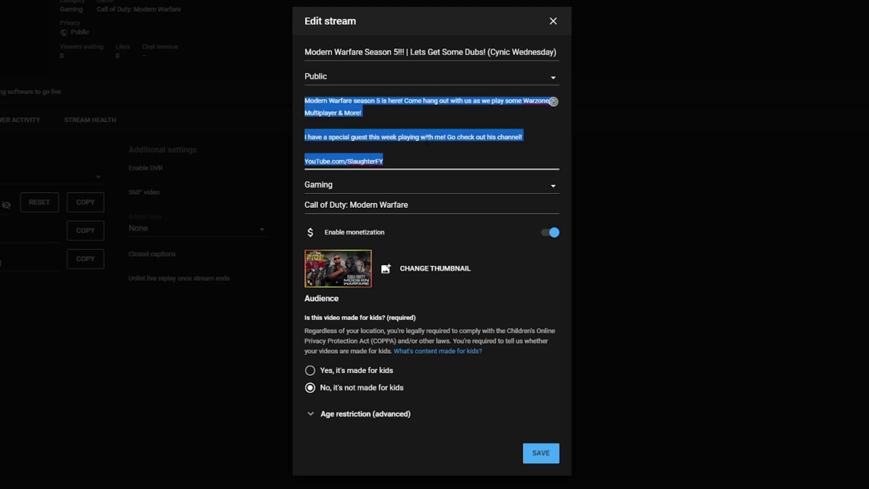
click(473, 160)
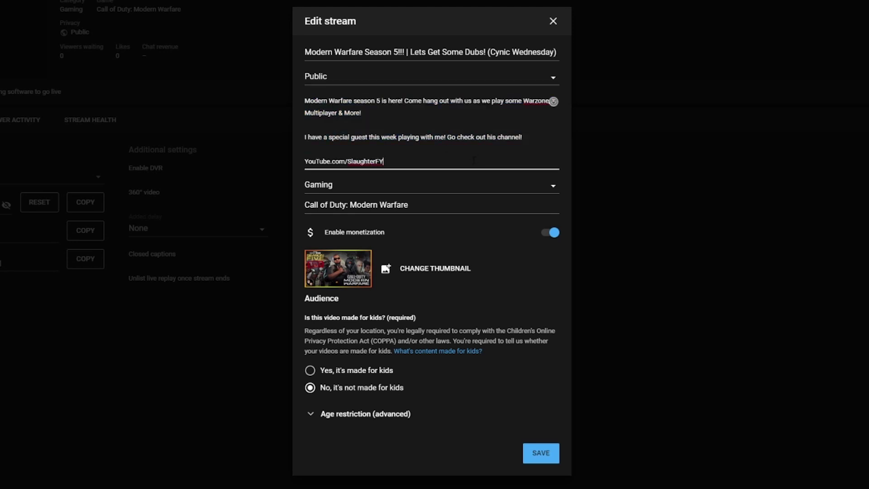
click(349, 187)
scroll(373, 292, down, 3)
scroll(394, 252, up, 3)
click(445, 158)
key(Tab)
key(Tab)
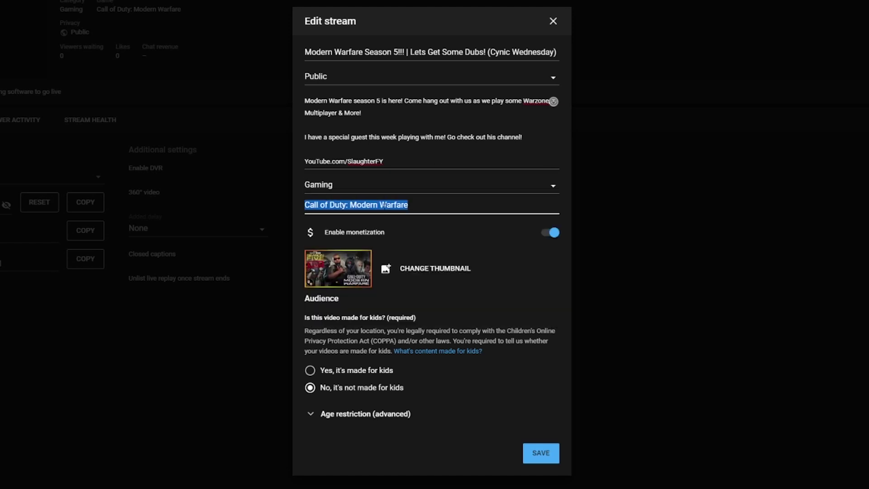
click(458, 243)
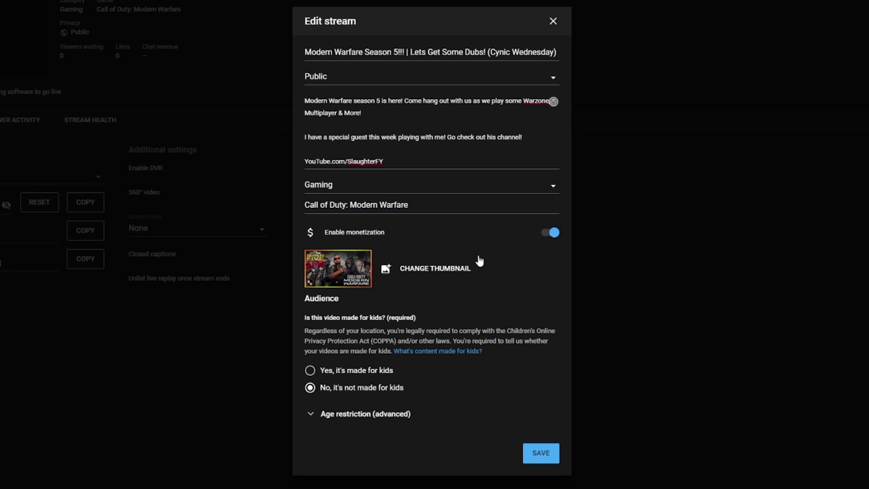
Cancel choosing a new thumbnail to keep the current one, then save the stream details
click(408, 277)
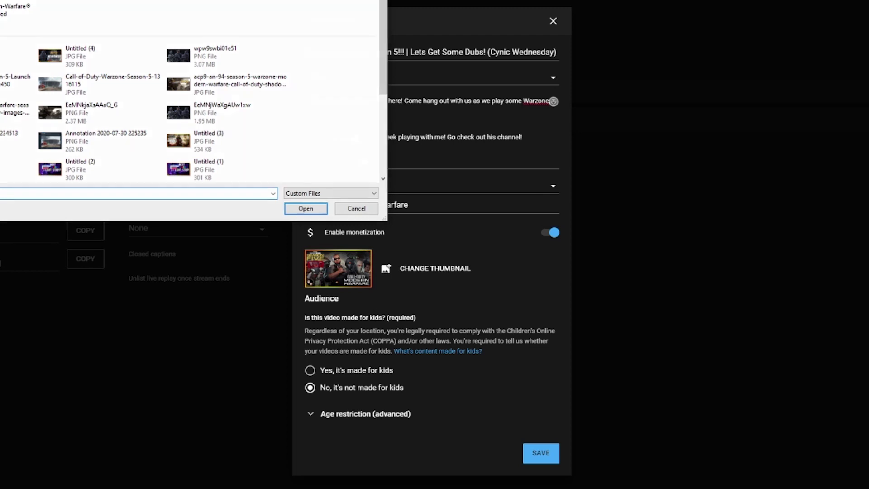
key(Escape)
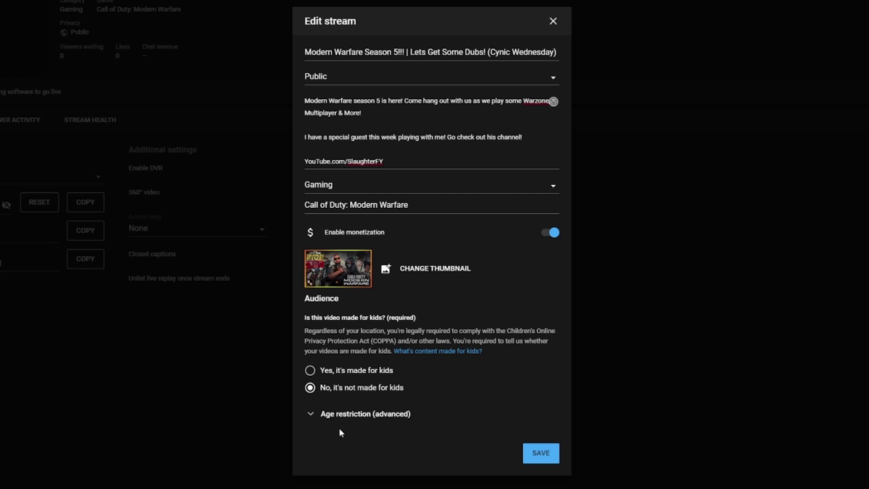
click(538, 454)
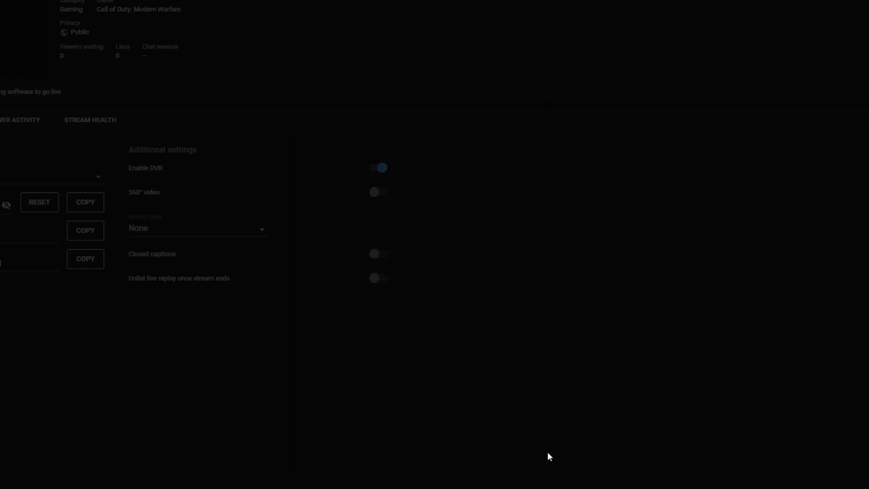